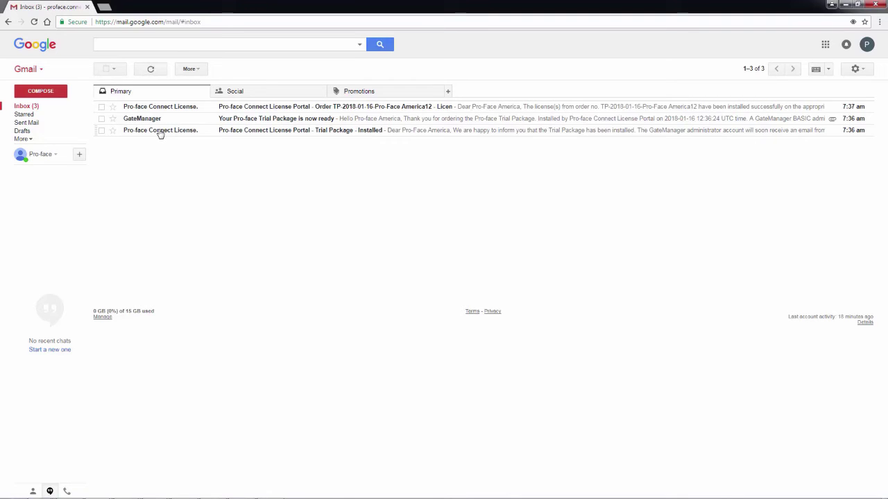
- Open the 'Trial Package - Installed' email and highlight its GateManager hostname, license ID and domain lines
{"action": "left_click", "coordinate": [153, 131]}
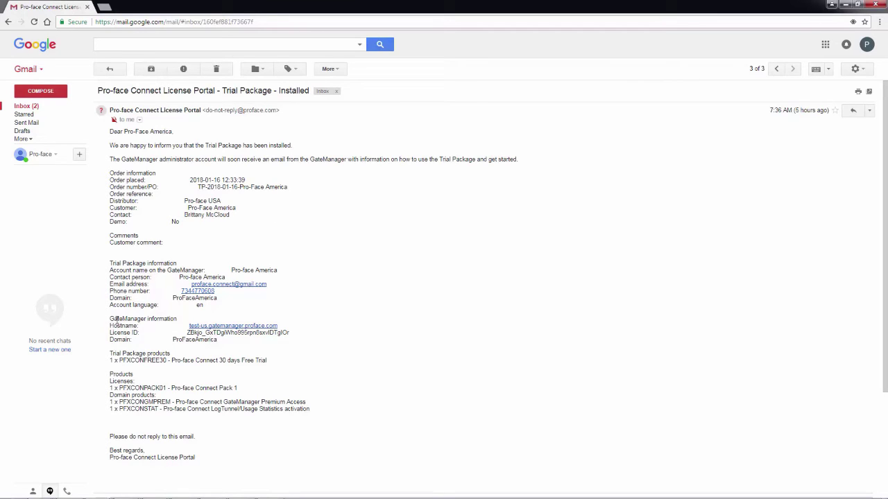
{"action": "left_click_drag", "start_coordinate": [111, 321], "coordinate": [284, 341]}
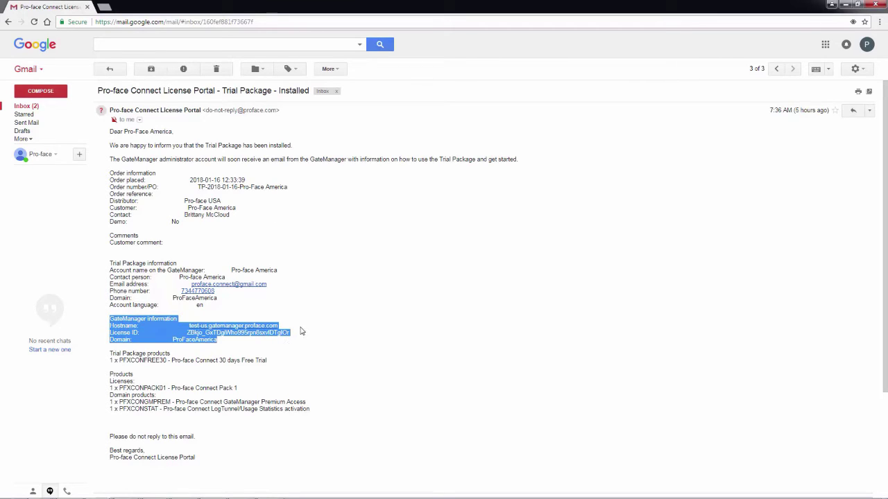
{"action": "left_click", "coordinate": [300, 332]}
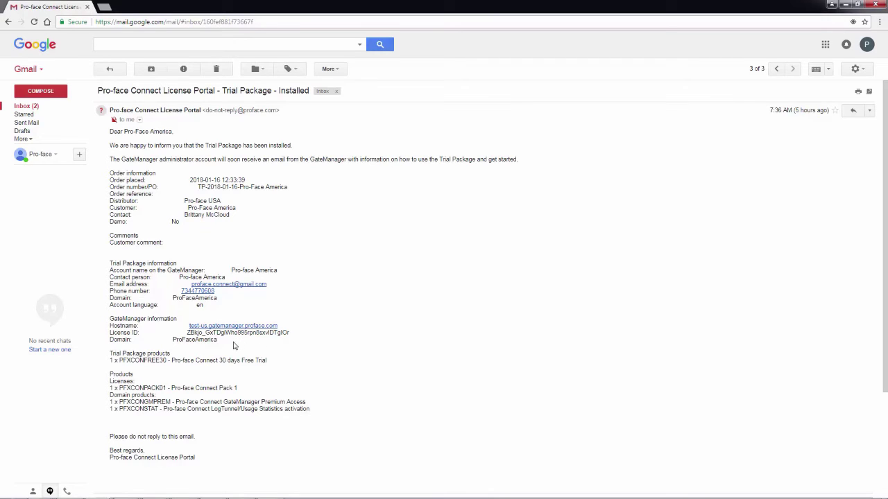
- Open the 'Your Pro-face Trial Package is now ready' email and download its Pro-face_America.gmc attachment
{"action": "left_click", "coordinate": [108, 70]}
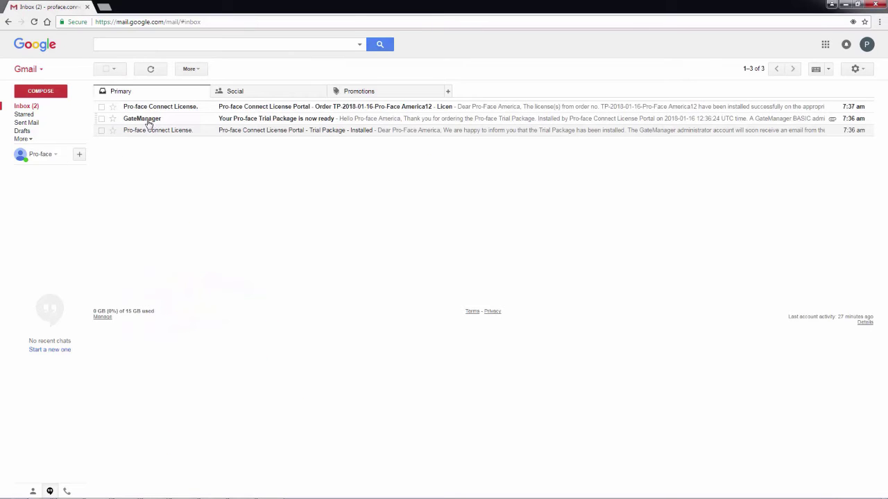
{"action": "left_click", "coordinate": [143, 123]}
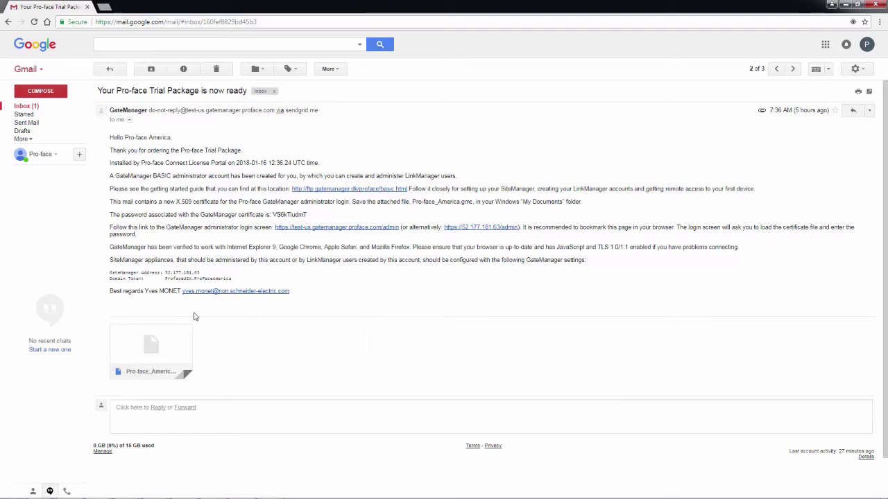
{"action": "mouse_move", "coordinate": [169, 356]}
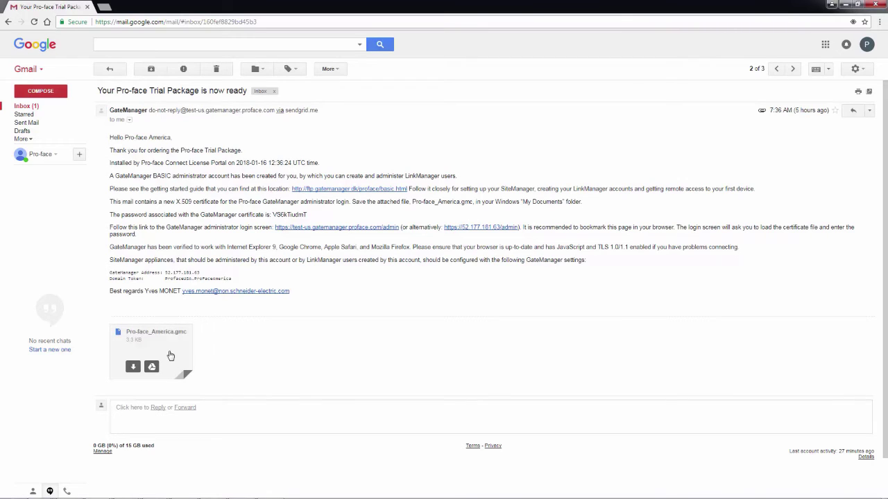
{"action": "left_click", "coordinate": [133, 368]}
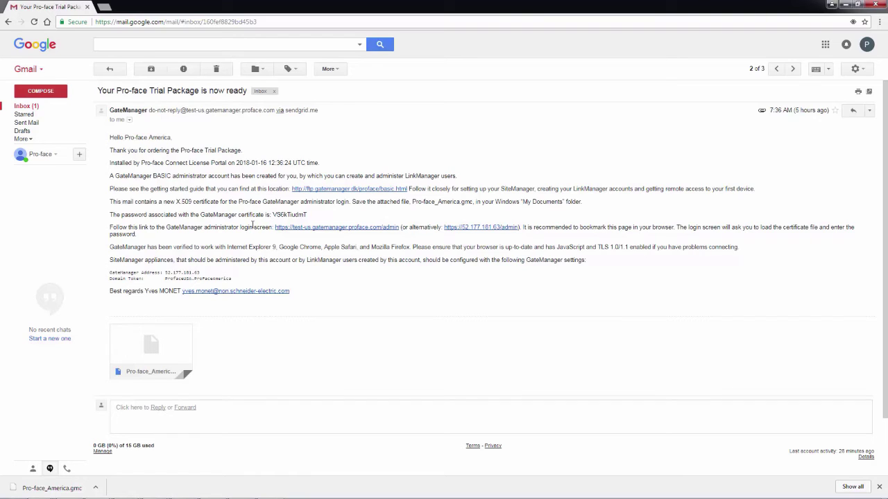
- Follow the test-us.gatemanager.proface.com/admin link to the login page and snap the browser left
{"action": "double_click", "coordinate": [297, 215]}
{"action": "left_click", "coordinate": [316, 217]}
{"action": "left_click", "coordinate": [324, 234]}
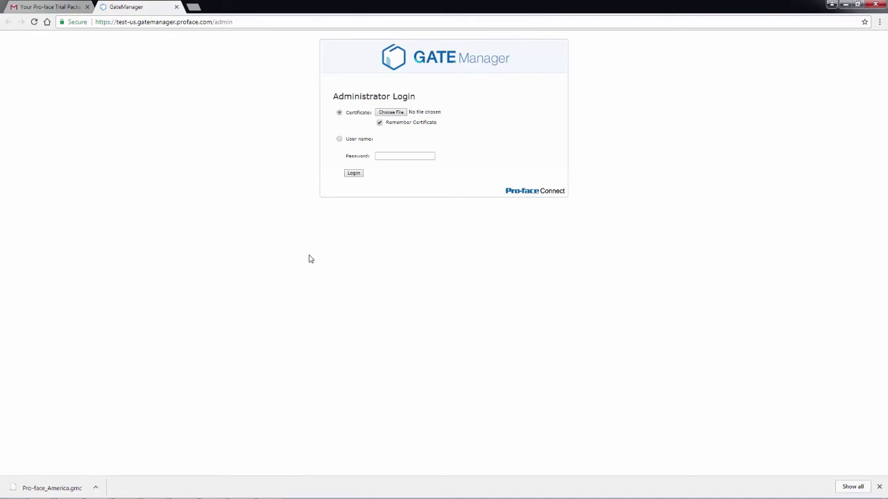
{"action": "key", "text": "super+Left"}
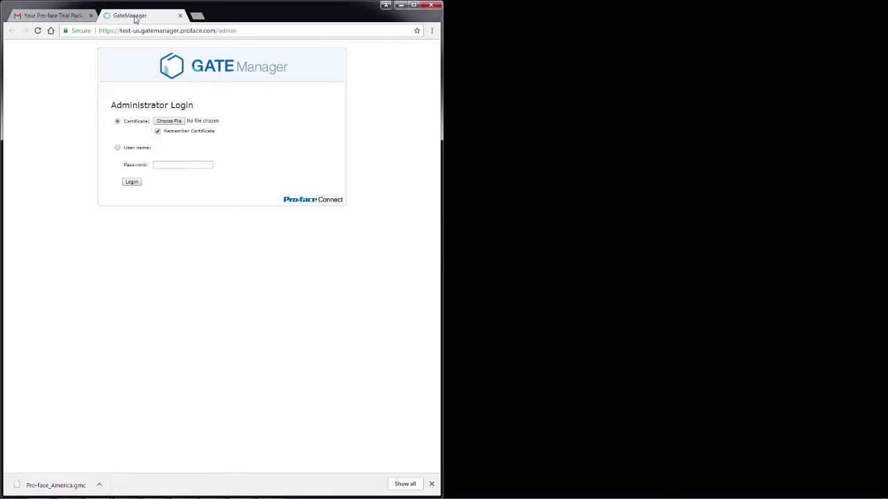
- Move the GateManager login into its own right-side window and load Pro-face_America.gmc from Downloads as the certificate
{"action": "left_click_drag", "start_coordinate": [134, 19], "coordinate": [887, 42]}
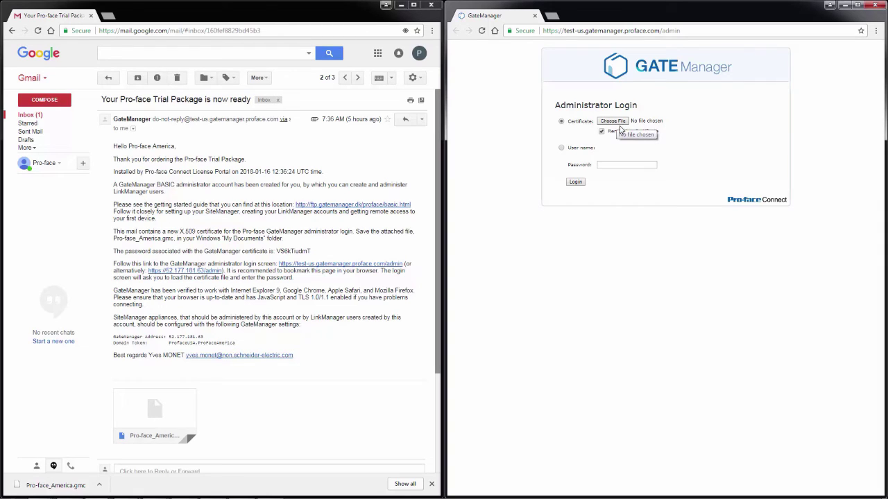
{"action": "left_click", "coordinate": [617, 122]}
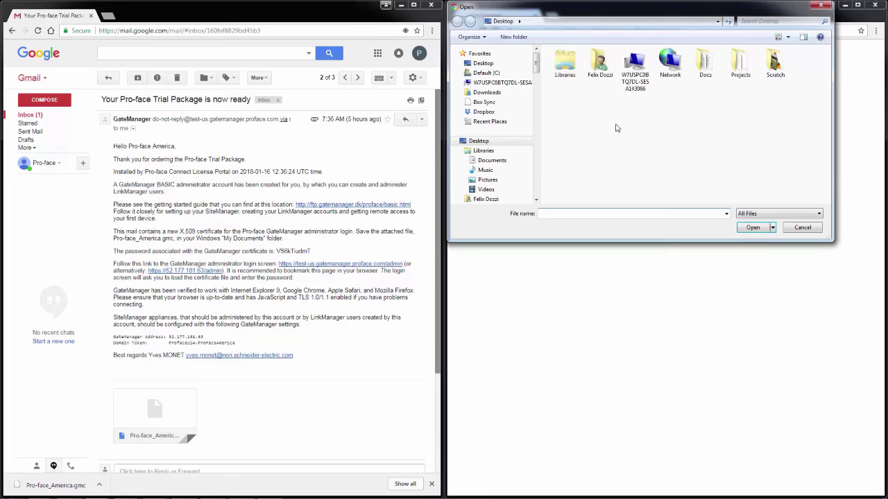
{"action": "left_click", "coordinate": [487, 92]}
{"action": "left_click", "coordinate": [582, 64]}
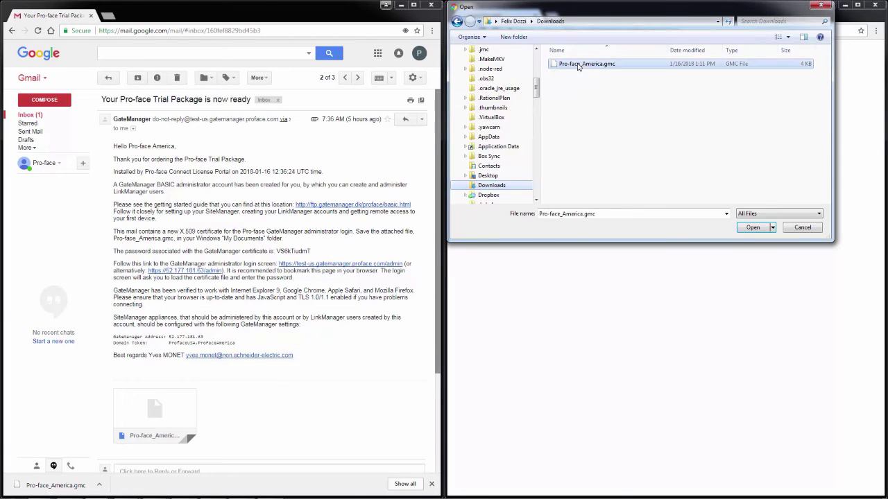
{"action": "left_click", "coordinate": [752, 228]}
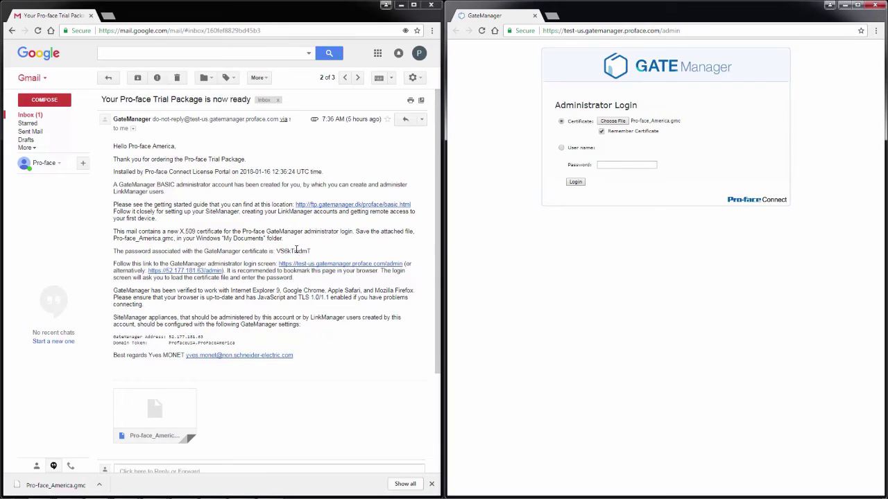
- Copy the emailed certificate password into the Password field and log in as administrator
{"action": "double_click", "coordinate": [295, 251]}
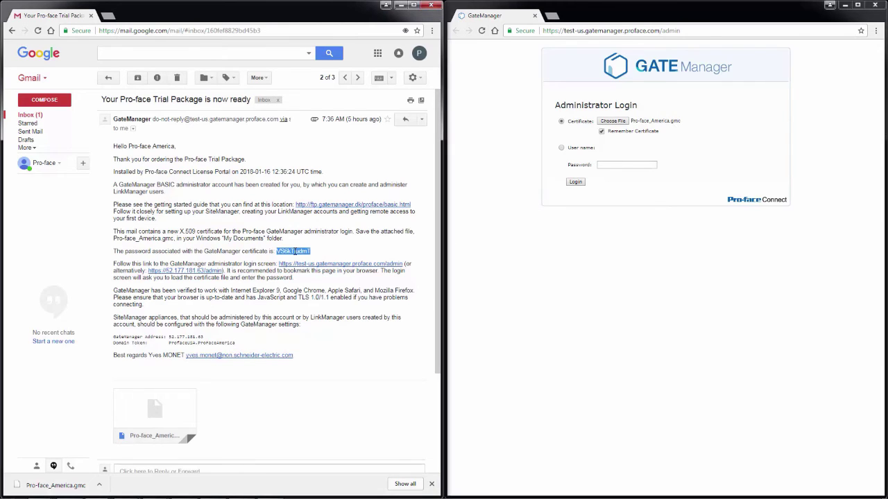
{"action": "left_click", "coordinate": [627, 165]}
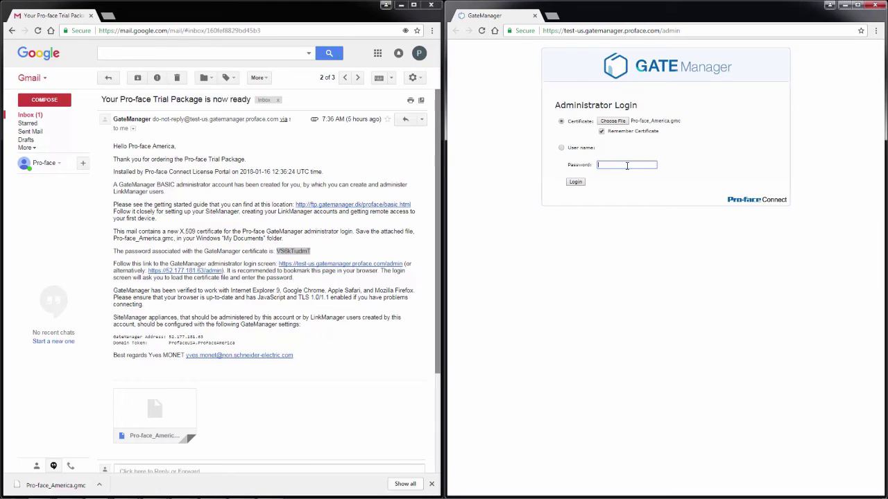
{"action": "left_click", "coordinate": [575, 182]}
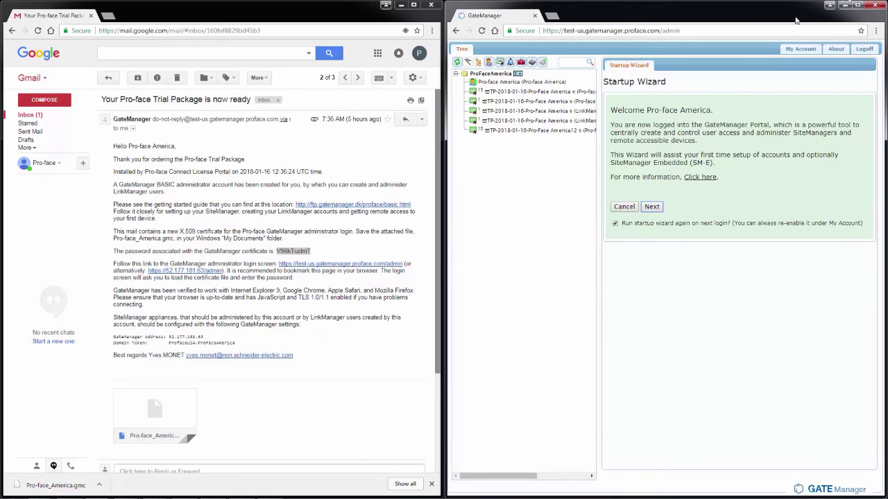
- Maximize the GateManager browser window
{"action": "left_click", "coordinate": [858, 5]}
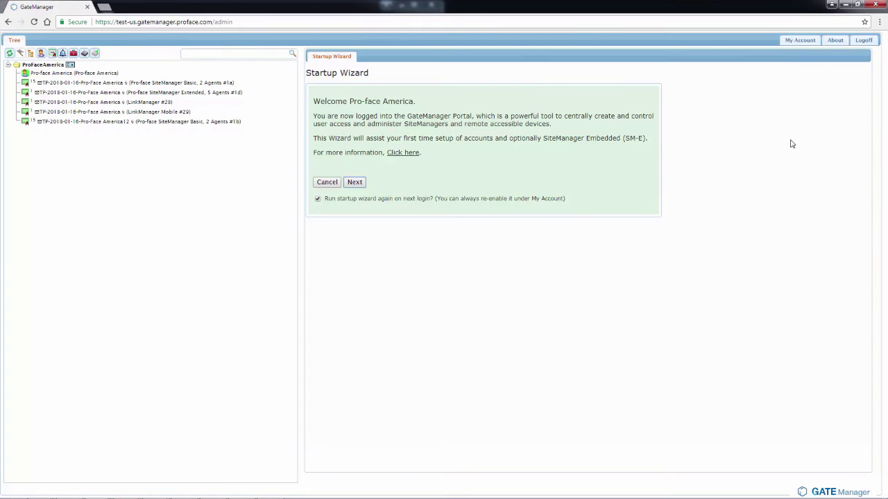
- Open My Account and expand the Personal Account Settings section
{"action": "left_click", "coordinate": [793, 43]}
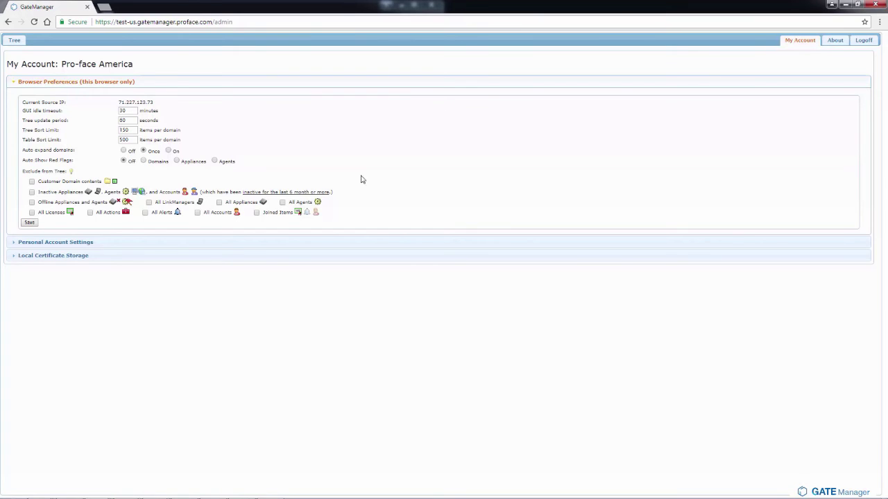
{"action": "left_click", "coordinate": [64, 246]}
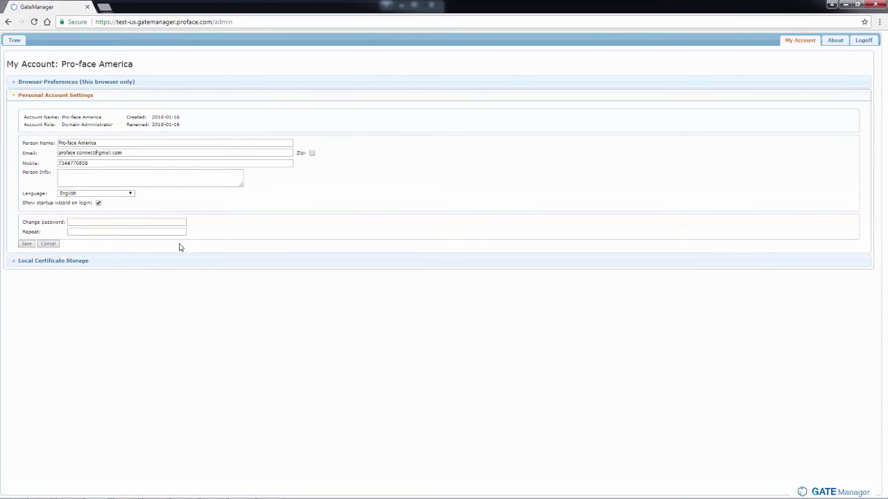
{"action": "left_click", "coordinate": [63, 260]}
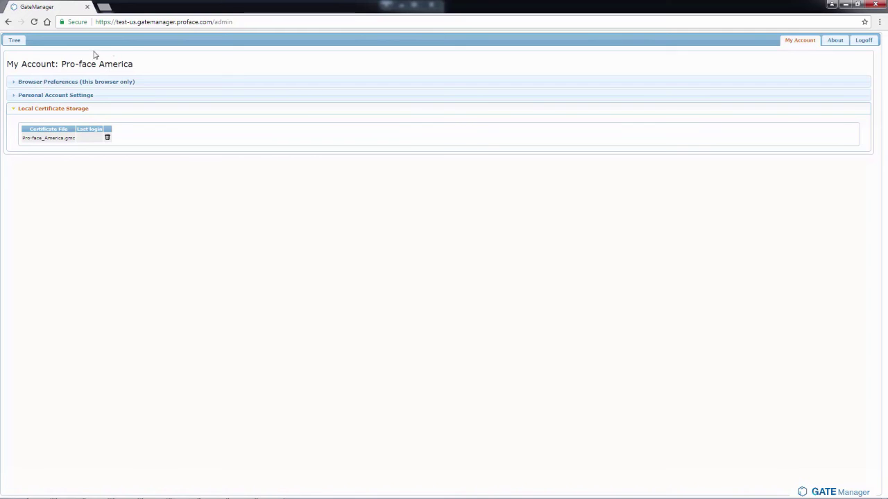
- In the Tree view, open the Pro-face America admin account, keeping Permanent duration and default mail template
{"action": "left_click", "coordinate": [15, 41]}
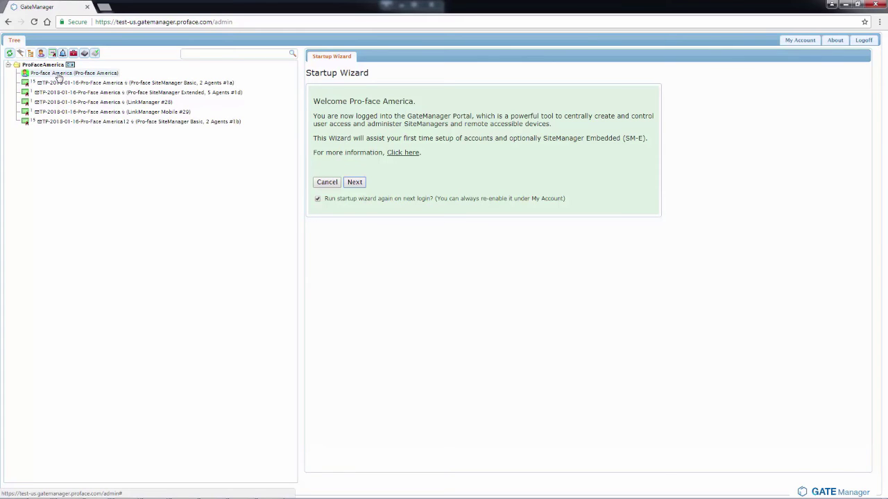
{"action": "left_click", "coordinate": [59, 75]}
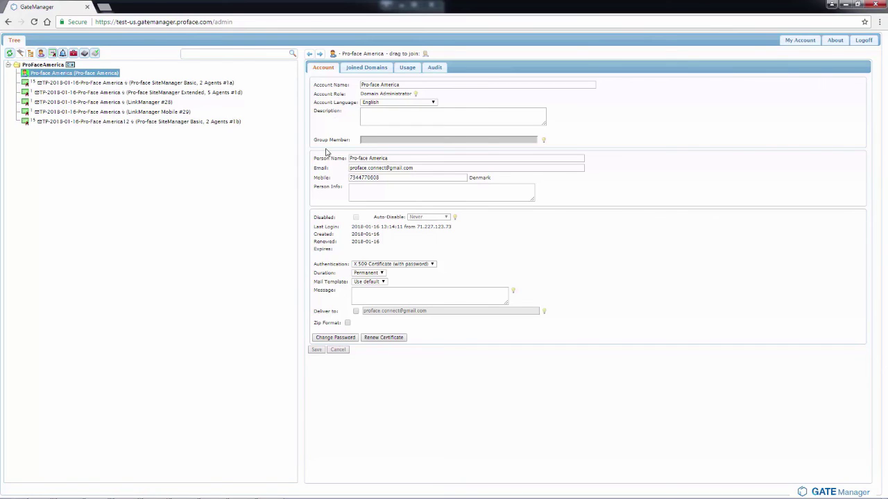
{"action": "left_click", "coordinate": [376, 272]}
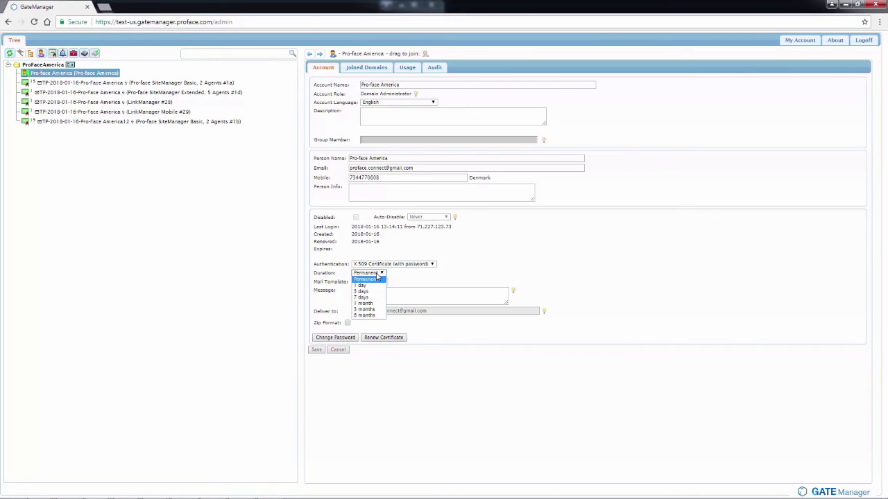
{"action": "left_click", "coordinate": [537, 276]}
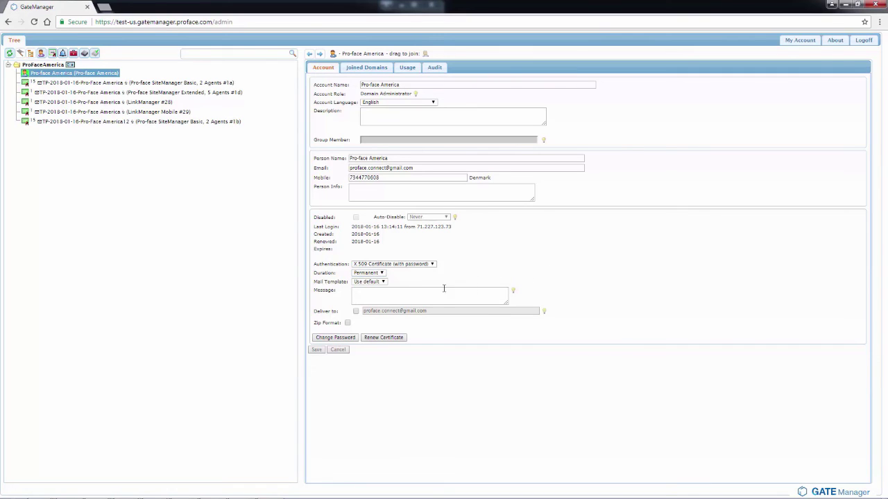
{"action": "left_click", "coordinate": [368, 282]}
{"action": "left_click", "coordinate": [371, 289]}
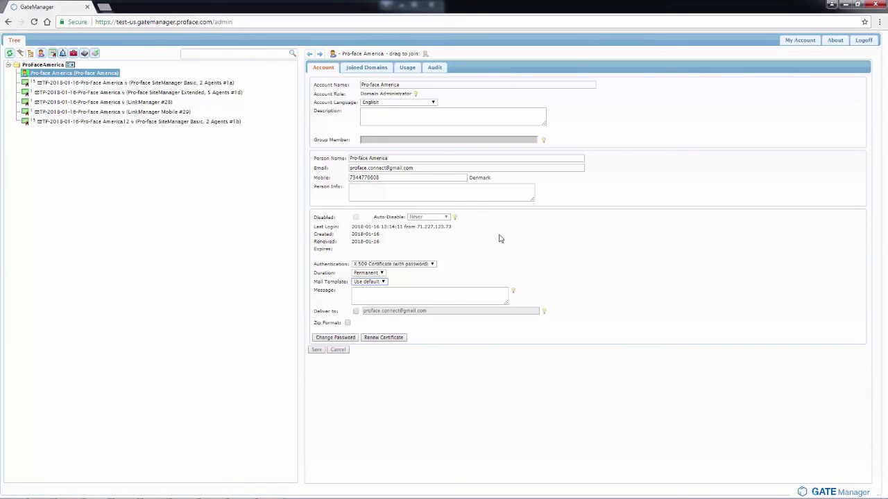
- Step through the account's Joined Domains, Usage and Audit tabs
{"action": "left_click", "coordinate": [361, 70]}
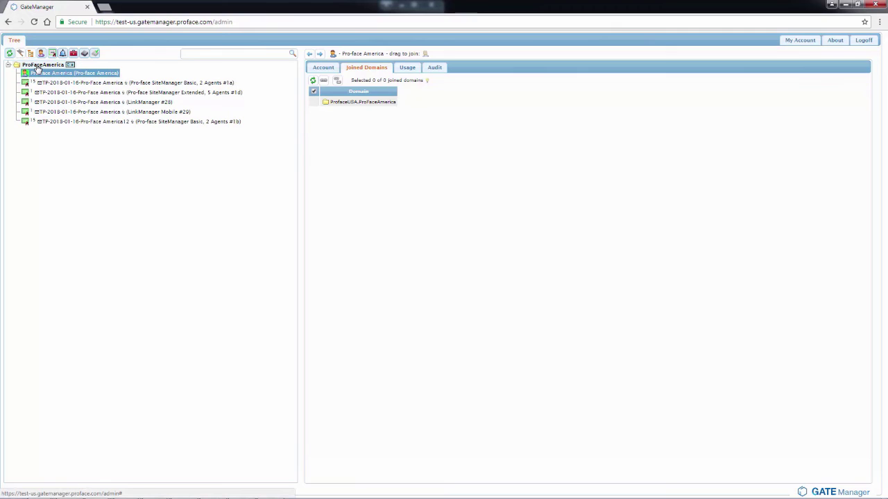
{"action": "left_click", "coordinate": [407, 69]}
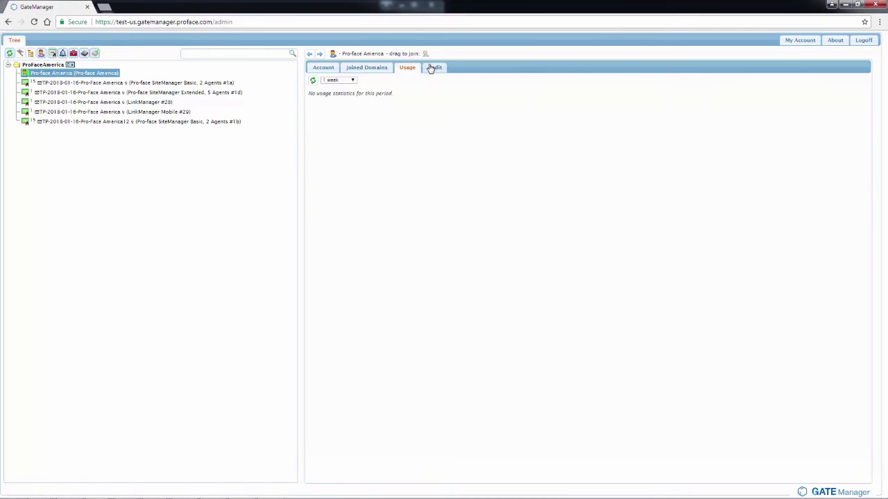
{"action": "left_click", "coordinate": [434, 70]}
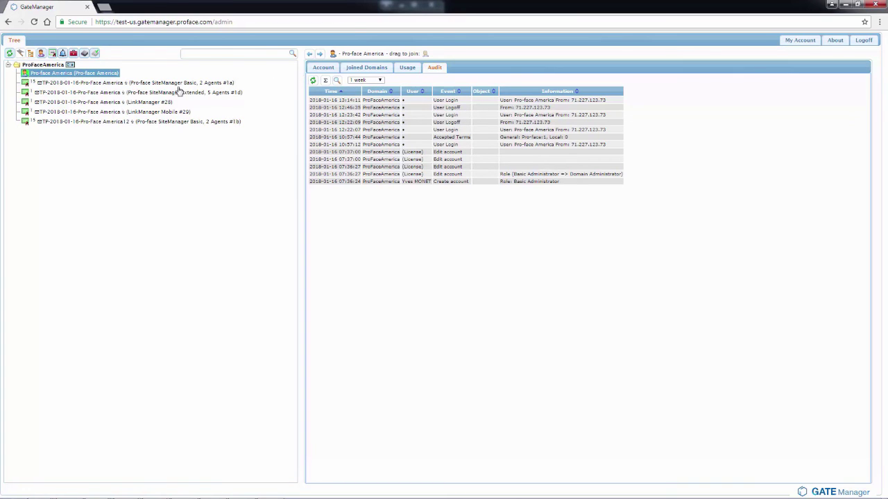
- Select the SiteManager Basic, 2 Agents #1a license, show its License tab, and click into Description
{"action": "left_click", "coordinate": [96, 84]}
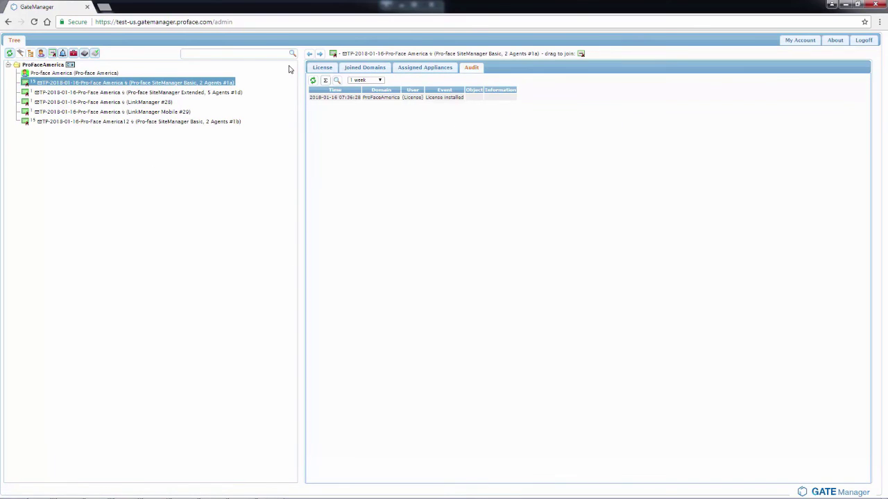
{"action": "left_click", "coordinate": [316, 68]}
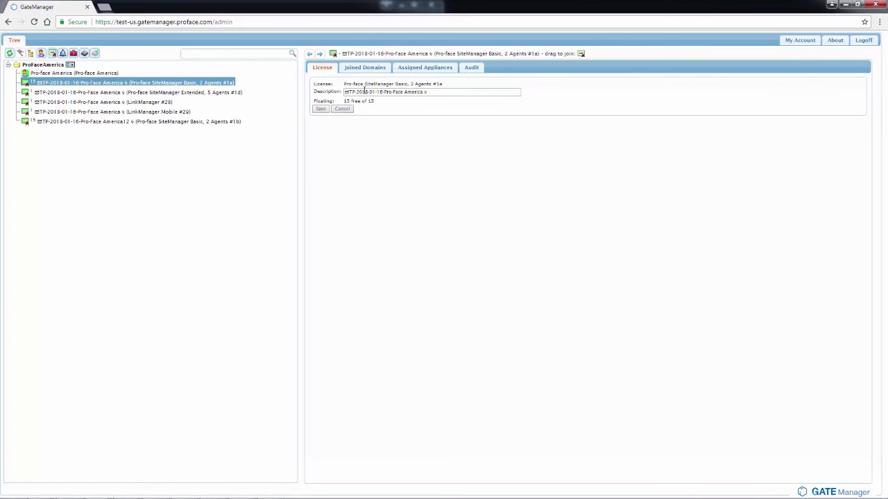
{"action": "left_click", "coordinate": [406, 91]}
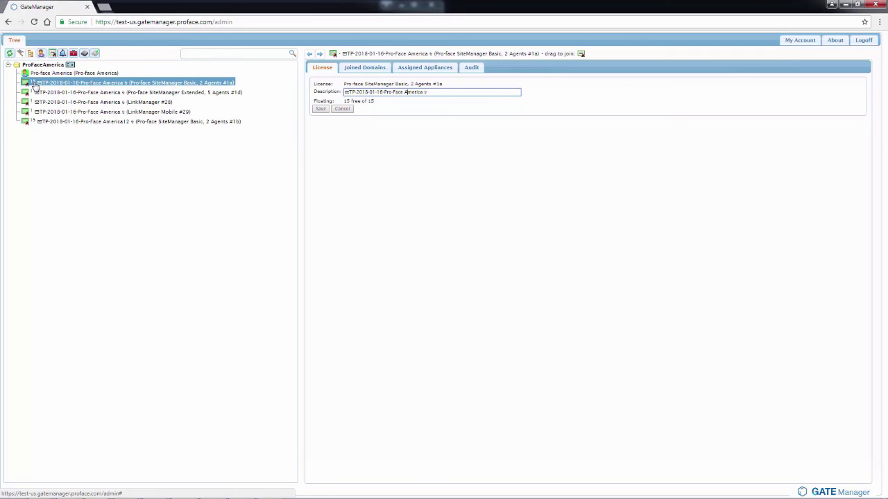
- Open the LinkManager #28 license under SiteManager Extended and review its Joined Domains, Sessions and Audit tabs
{"action": "left_click", "coordinate": [57, 94]}
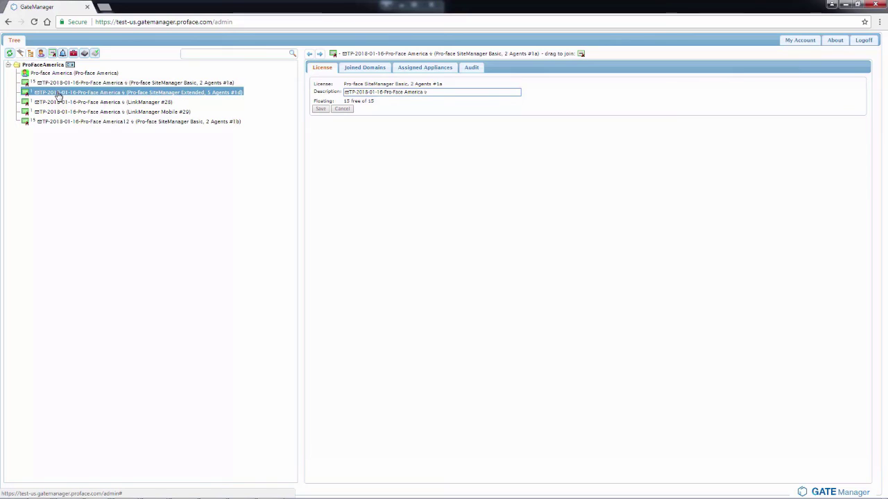
{"action": "left_click", "coordinate": [66, 104]}
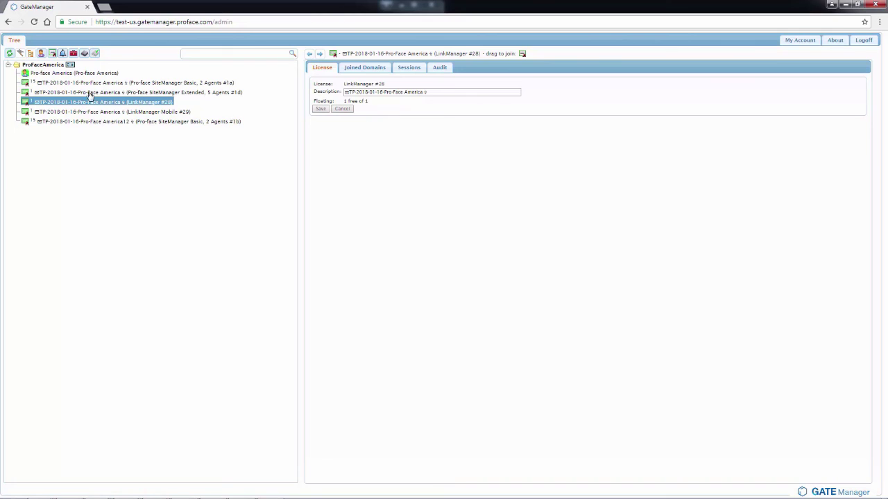
{"action": "left_click", "coordinate": [381, 72]}
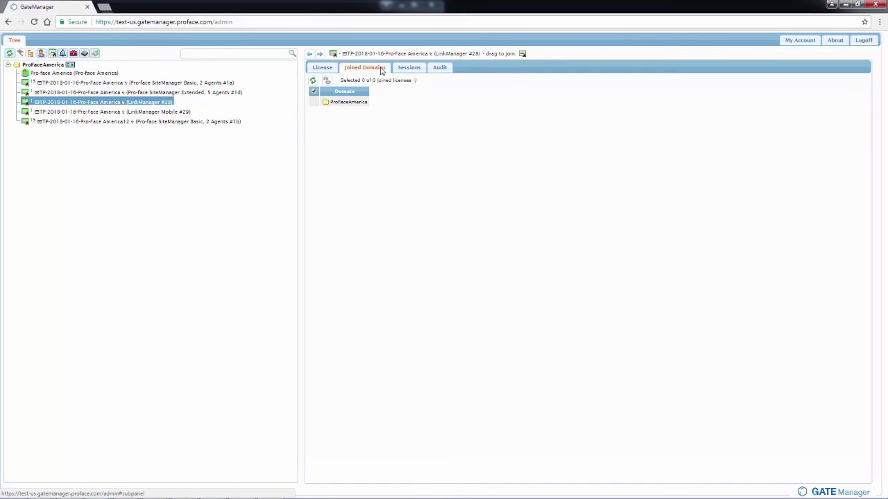
{"action": "left_click", "coordinate": [416, 72]}
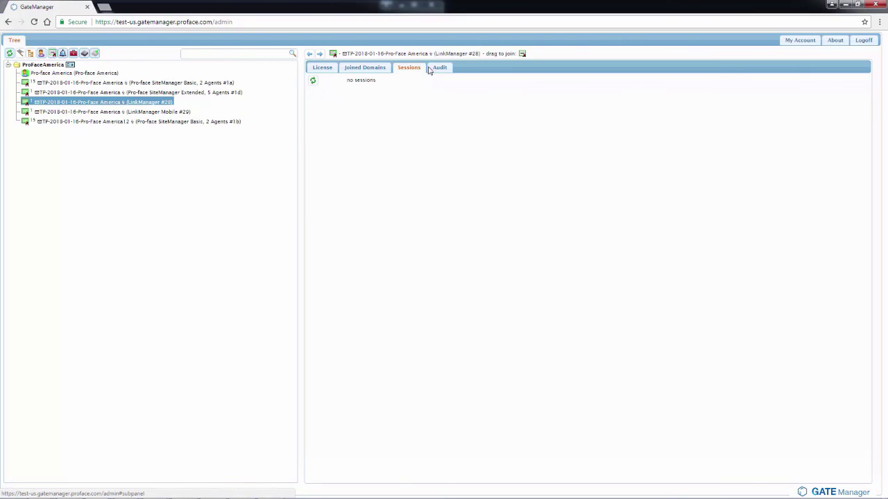
{"action": "left_click", "coordinate": [439, 68]}
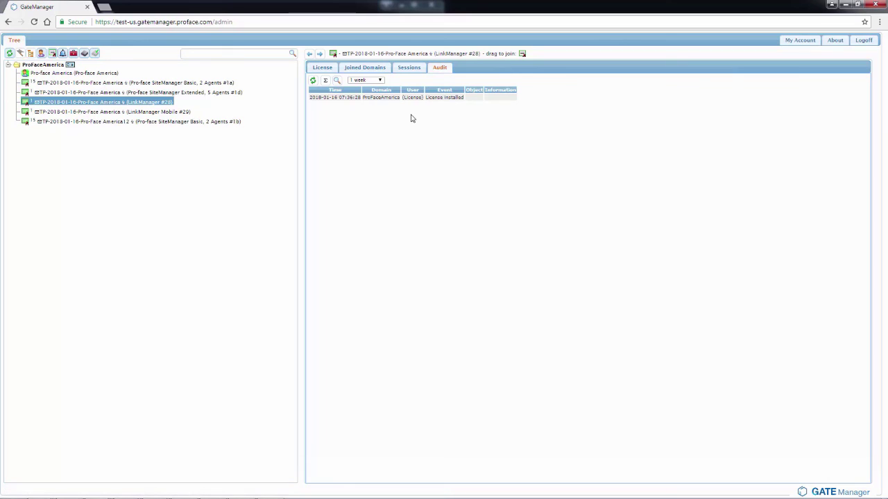